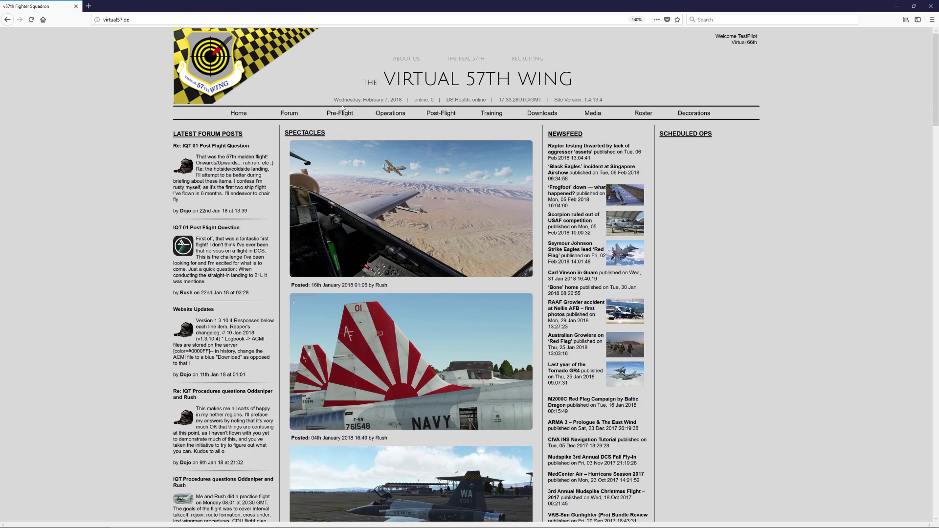
- Show the Pre-Flight dropdown in the top navigation bar
mouse_move(340, 113)
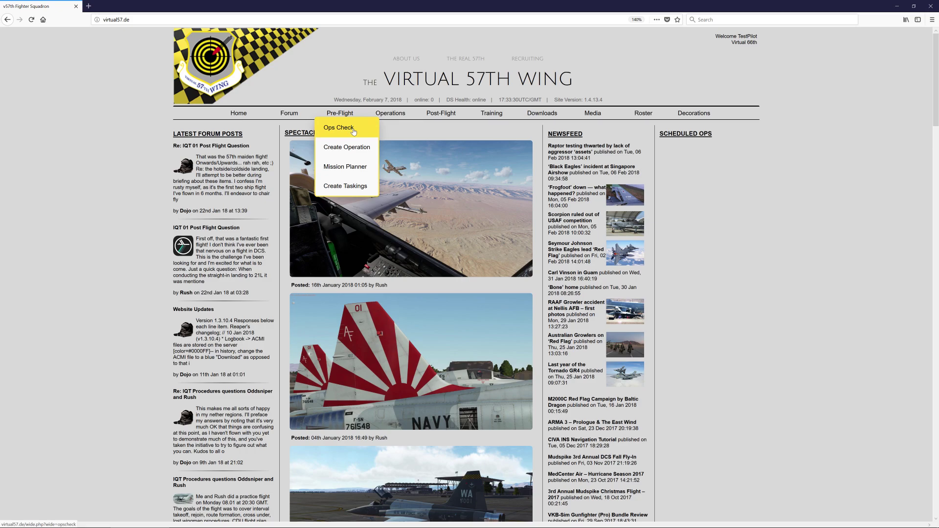
- Open Ops Check from the Pre-Flight menu and scroll through its item list
left_click(354, 132)
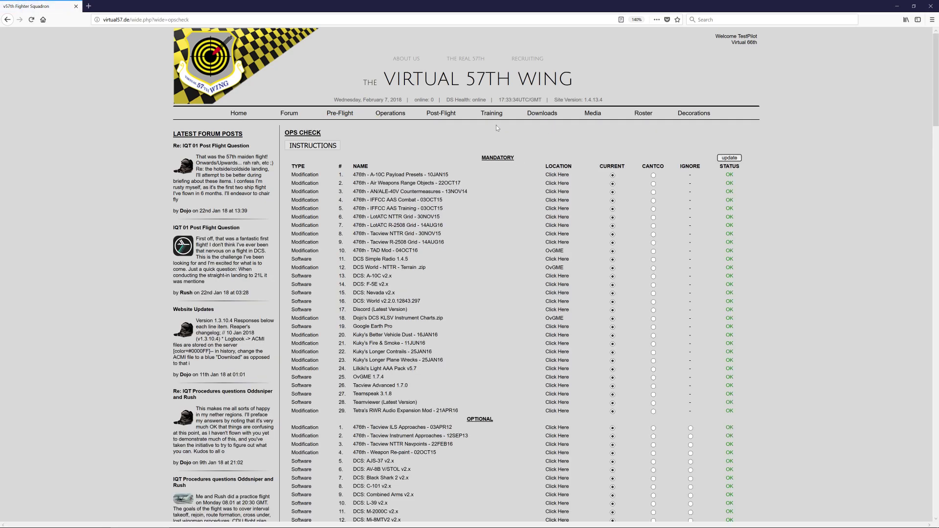
mouse_move(386, 113)
scroll(737, 204, "down", 5)
scroll(736, 205, "up", 5)
- Submit the CANTCO status, then mark the first optional item IGNORE and update again
left_click(729, 157)
scroll(718, 297, "down", 3)
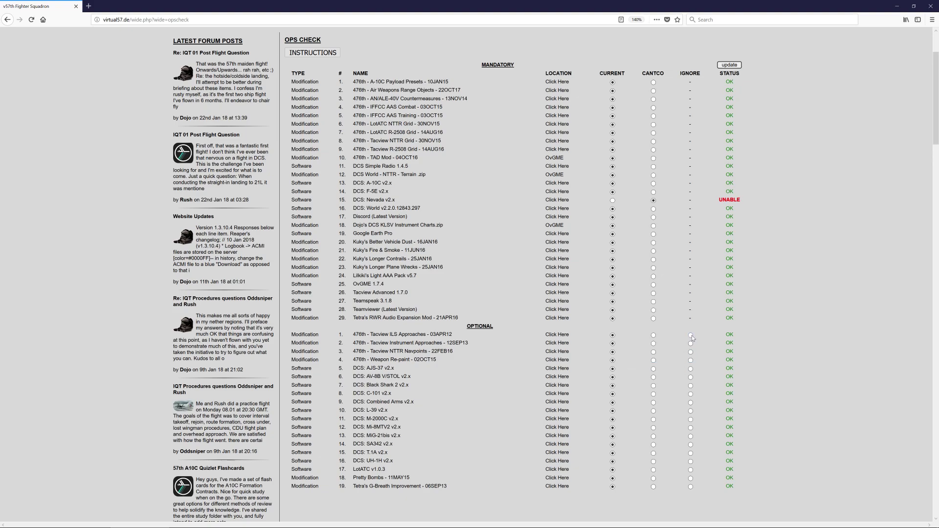
left_click(691, 335)
left_click(729, 66)
- Set both optional items and DCS: Nevada v2.x back to CURRENT and update
left_click(613, 336)
left_click(612, 344)
left_click(613, 201)
left_click(729, 65)
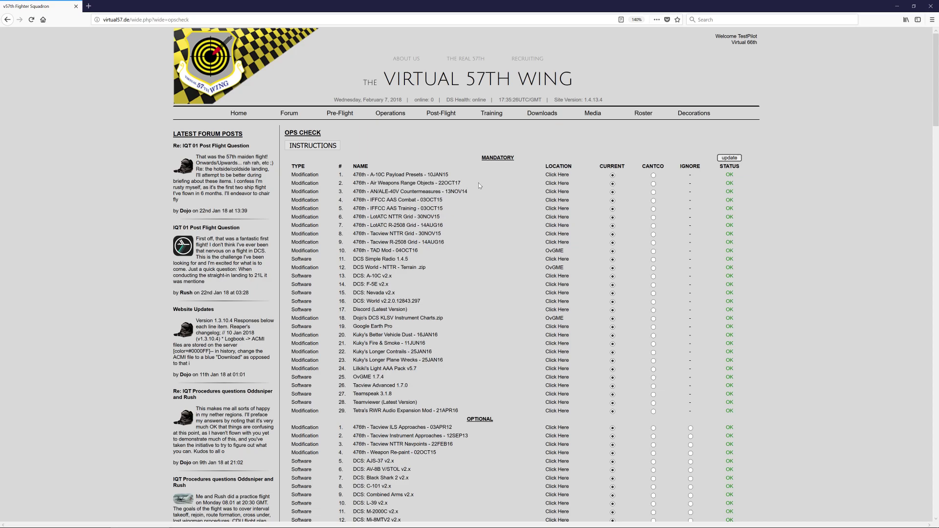
- Switch to the administrator's Chrome window showing the Ops Check item list
key("super+Tab")
left_click(720, 204)
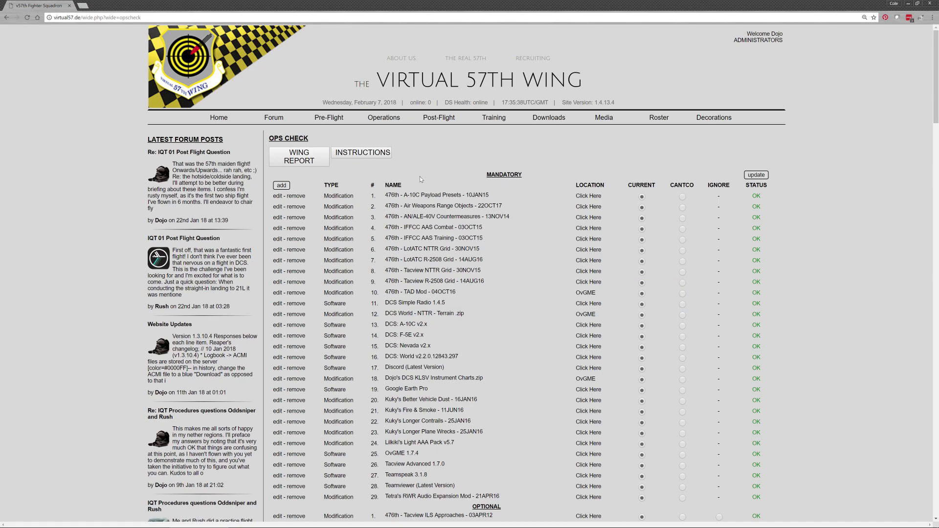
mouse_move(413, 211)
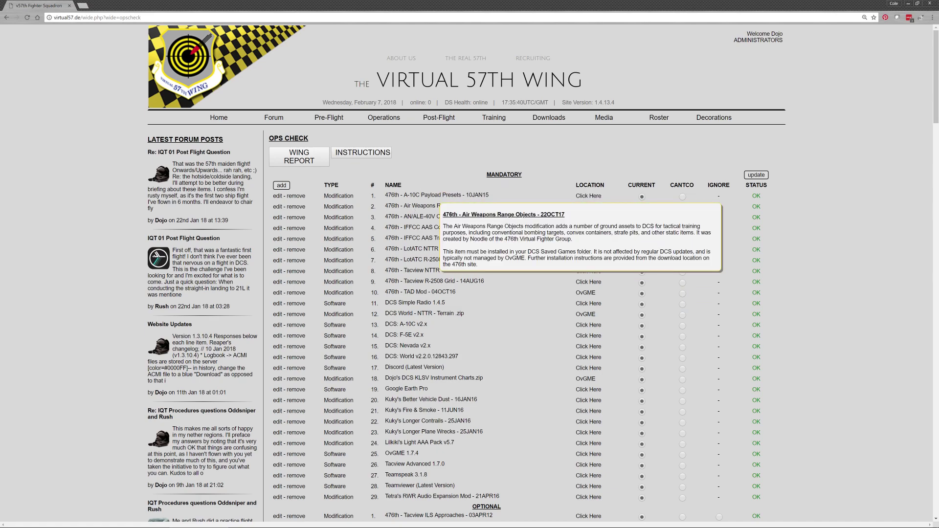
mouse_move(412, 237)
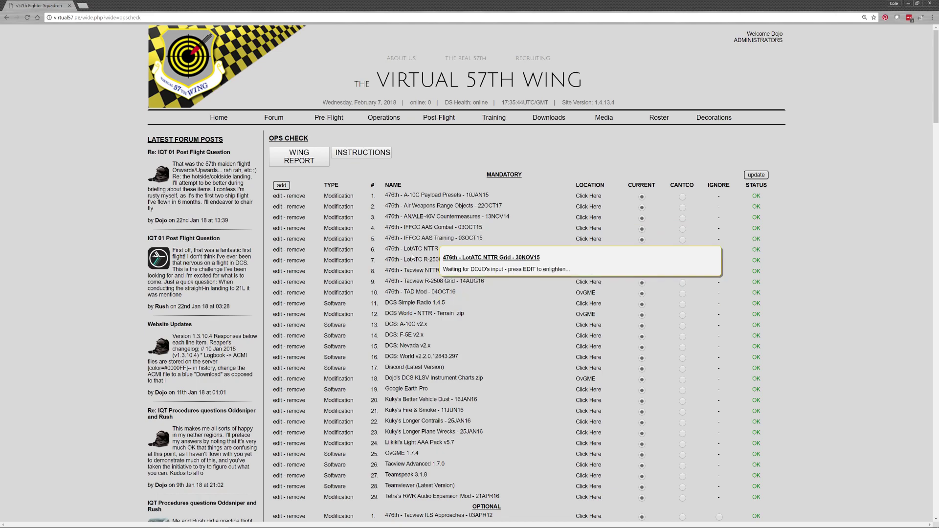
mouse_move(415, 303)
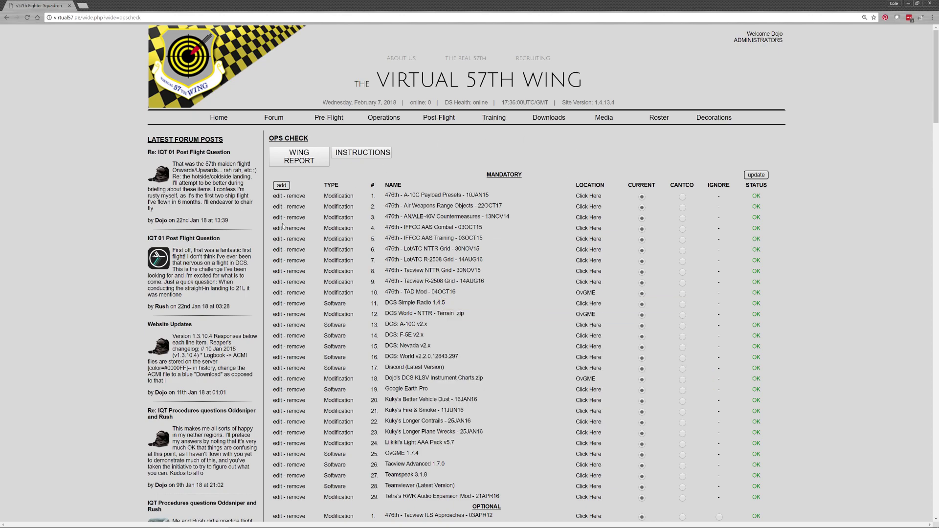
- Edit row 11: keep platform ALL, rename to DCS Simple Radio 1.4.6, choose Require Pilot Update
left_click(280, 305)
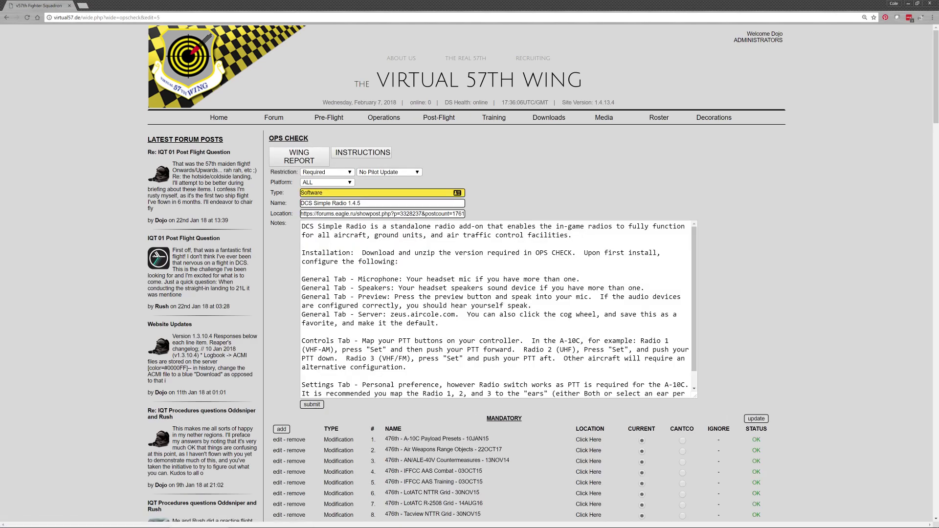
left_click(349, 184)
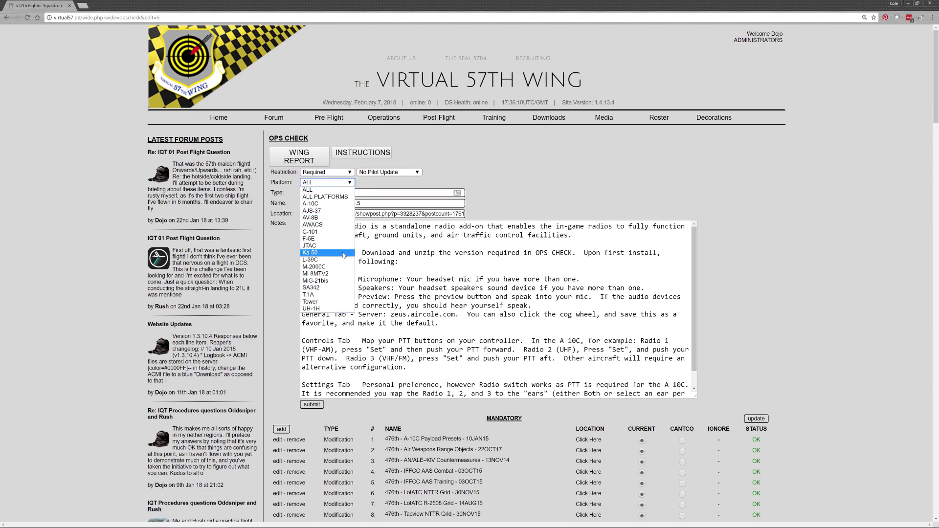
left_click(313, 190)
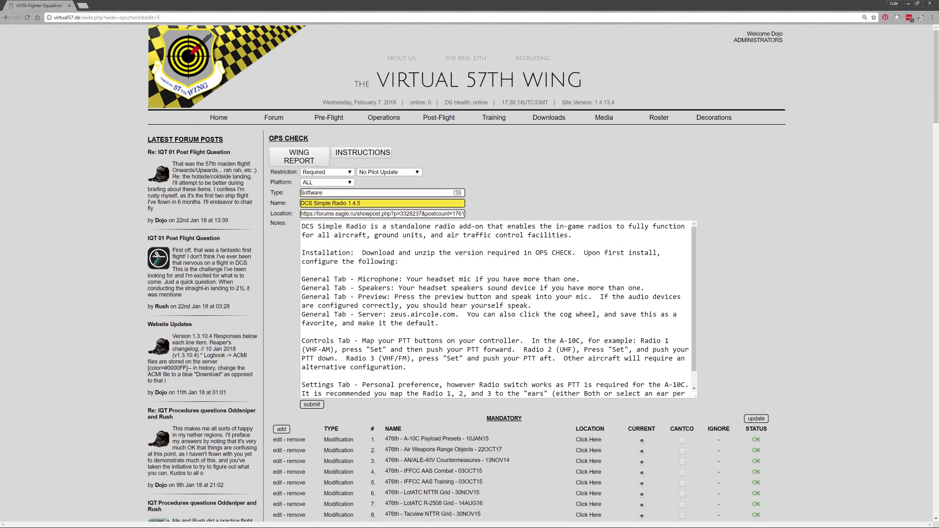
left_click(361, 203)
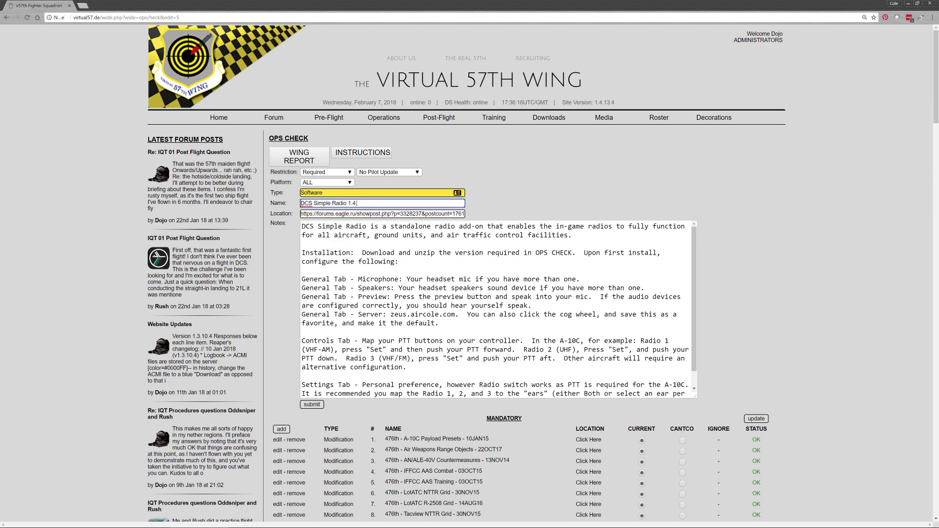
key("BackSpace")
type("6")
key("Tab")
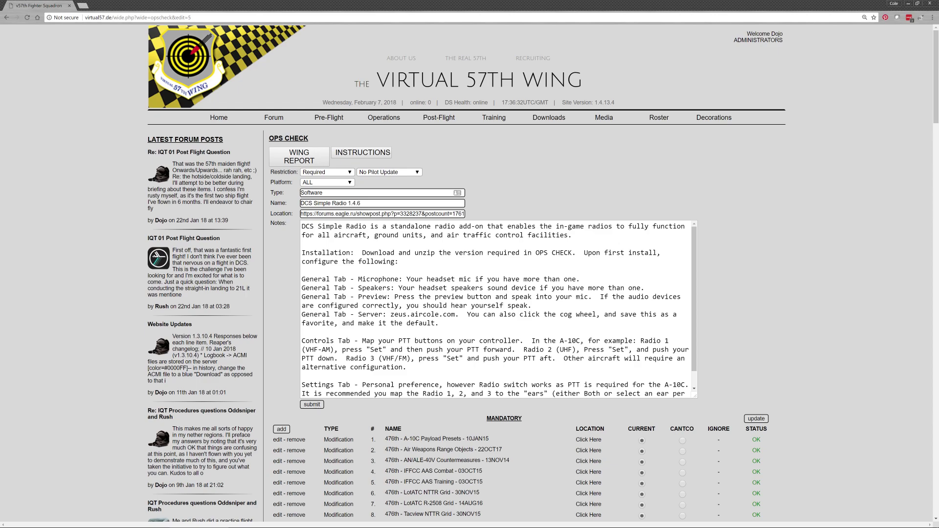
left_click(399, 172)
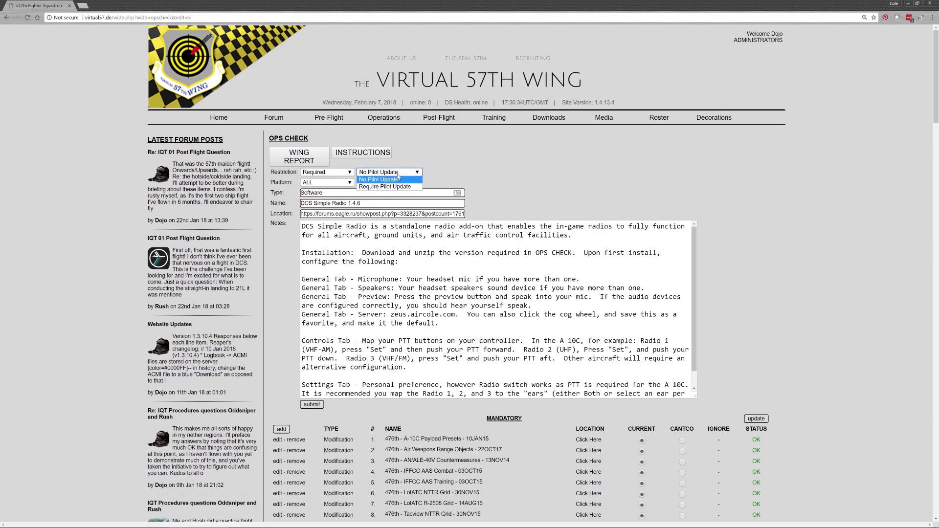
left_click(399, 188)
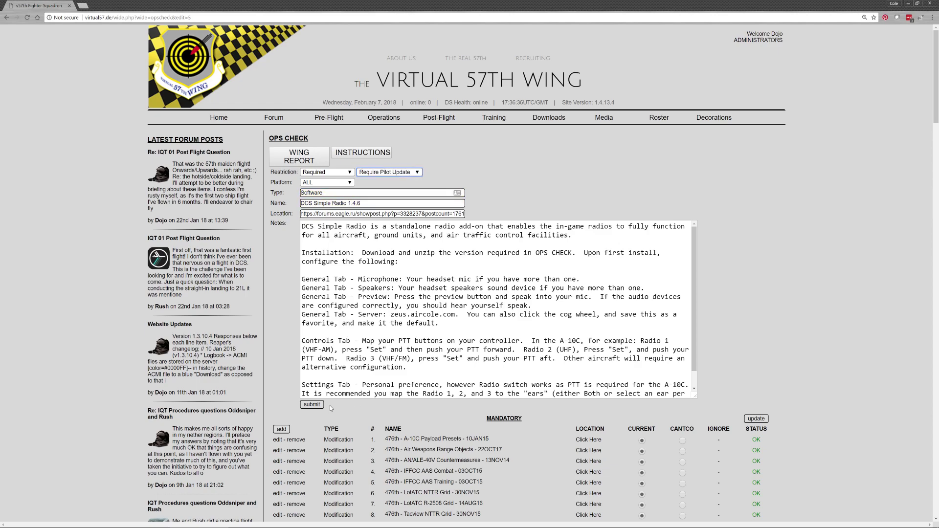
- Submit the DCS Simple Radio 1.4.6 edit and update the administrator's Ops Check list
left_click(312, 405)
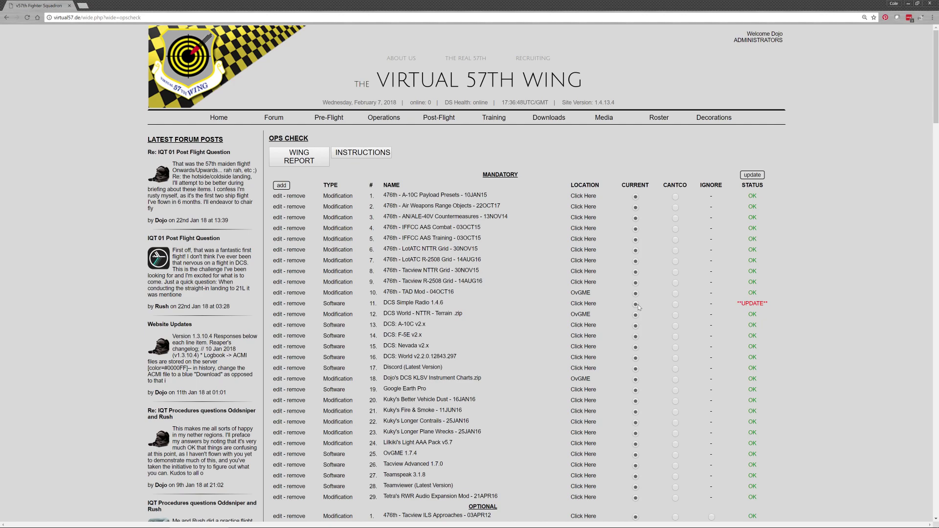
left_click(752, 175)
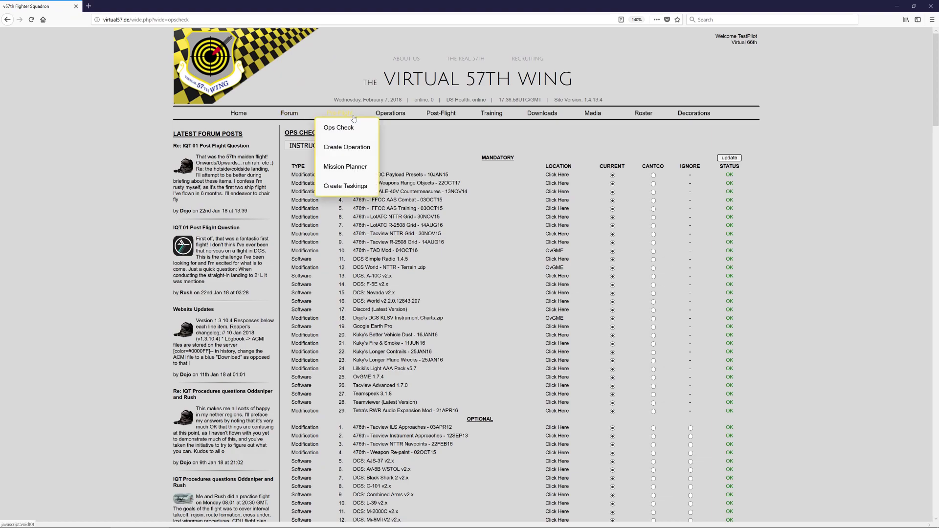
- Reload the pilot's Ops Check, set DCS Simple Radio 1.4.6 to CURRENT, update, then return to Chrome
left_click(351, 128)
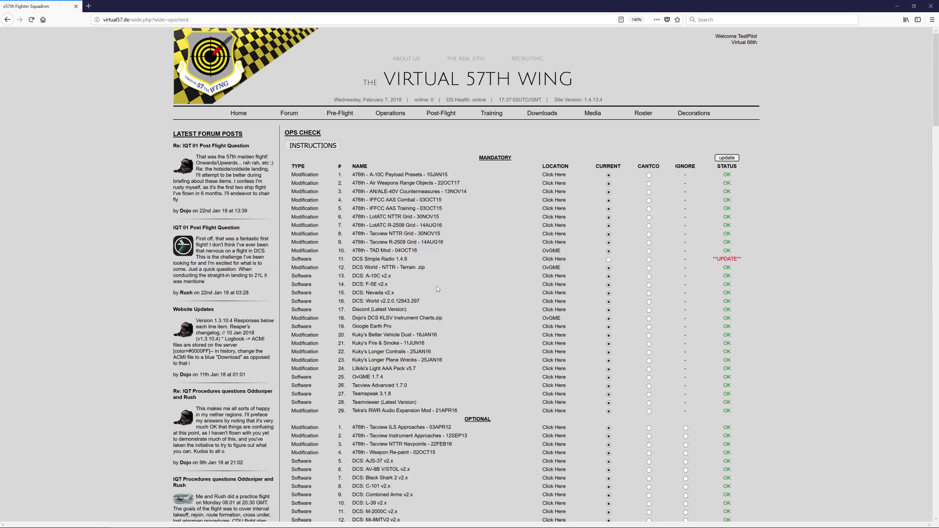
mouse_move(410, 255)
left_click(609, 260)
left_click(729, 157)
left_click(727, 157)
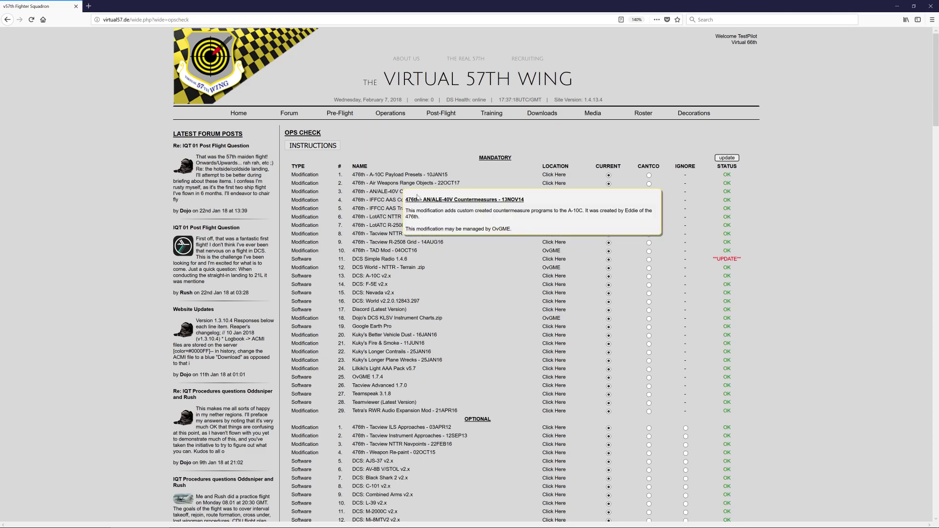
key("super+Tab")
left_click(612, 230)
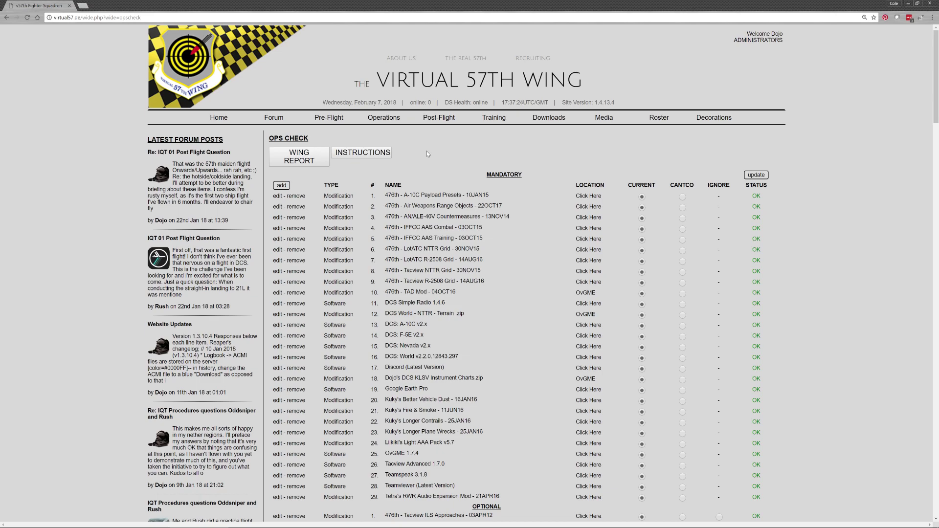
- Open the WING REPORT and review each pilot's compliance and outstanding items
left_click(307, 160)
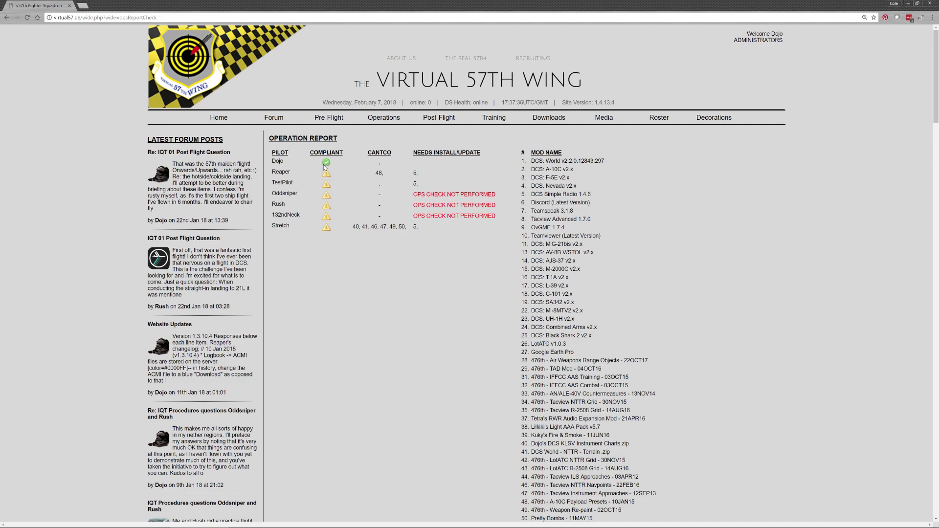
scroll(384, 180, "down", 1)
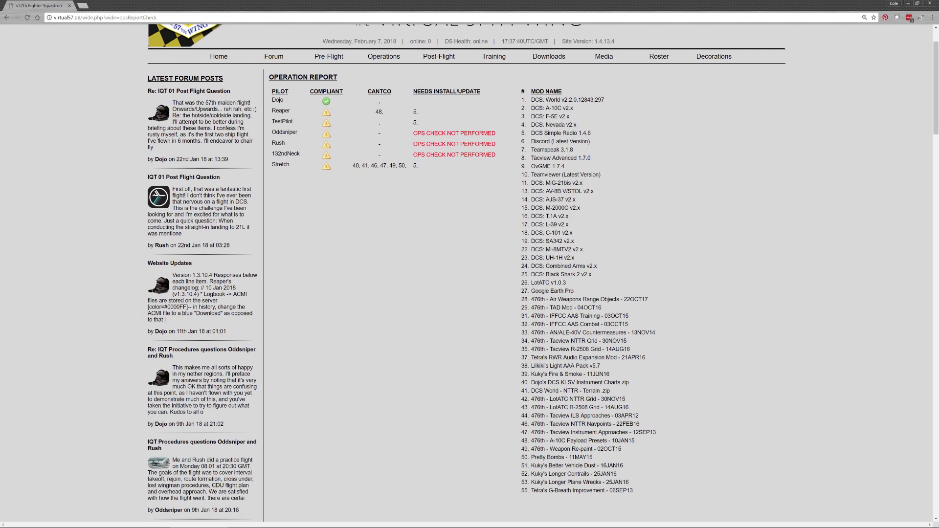
scroll(446, 323, "up", 1)
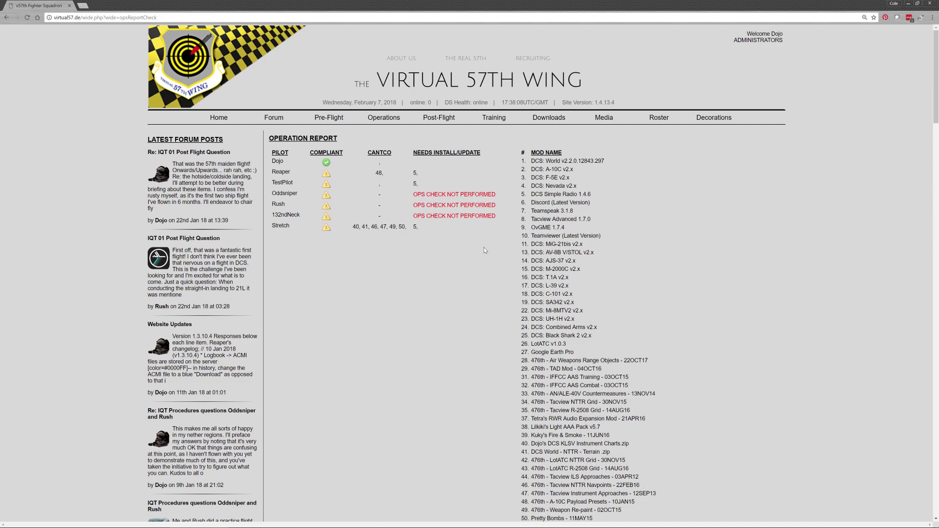
mouse_move(448, 117)
- Open Operations > Ops Board and scroll through the February 2018 CAS BASICS: FAC(A) Check-In operations
mouse_move(372, 123)
left_click(383, 154)
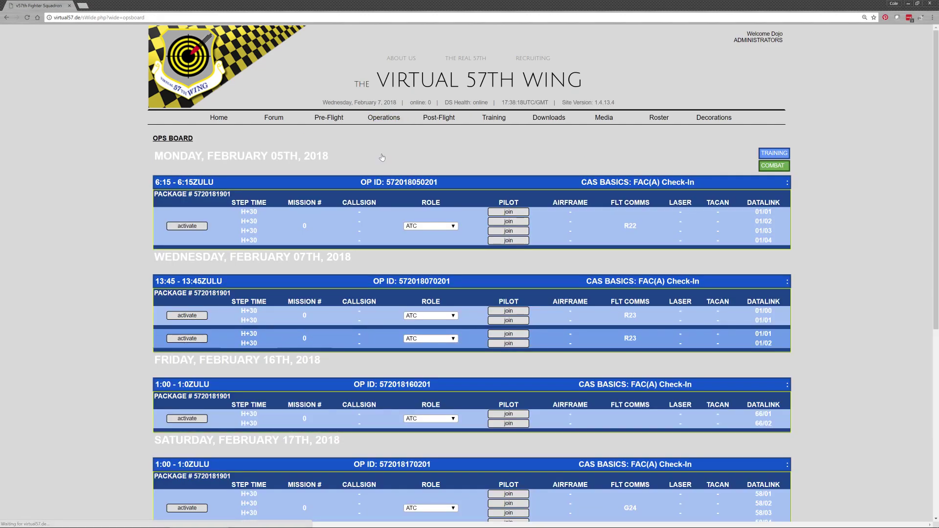
scroll(686, 244, "down", 3)
scroll(687, 245, "down", 2)
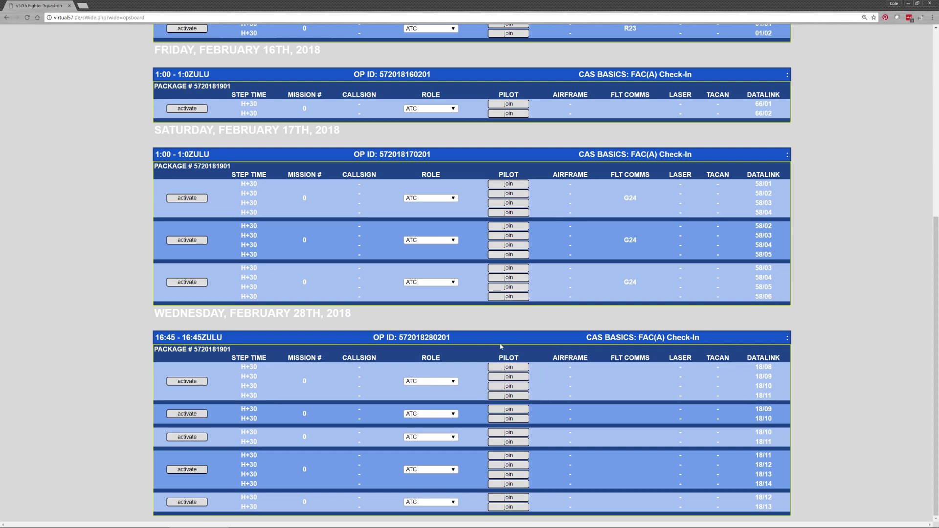
scroll(521, 350, "up", 6)
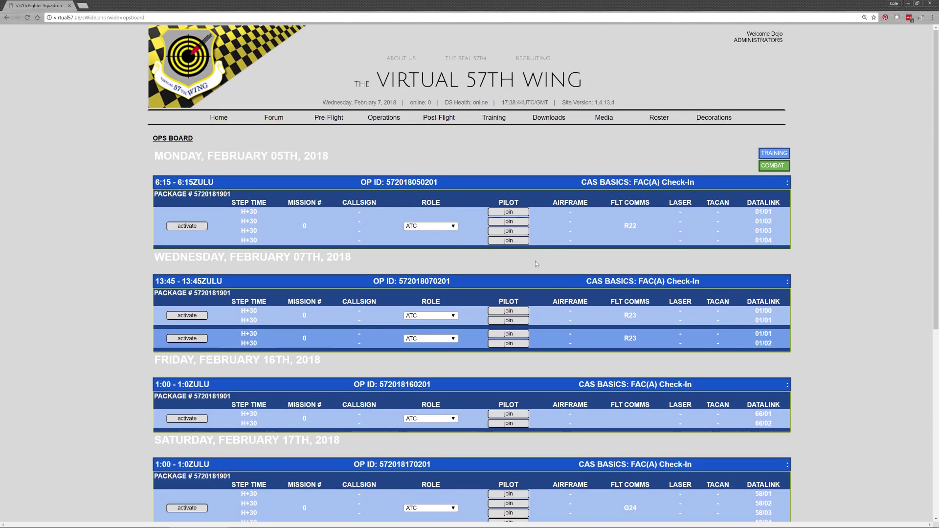